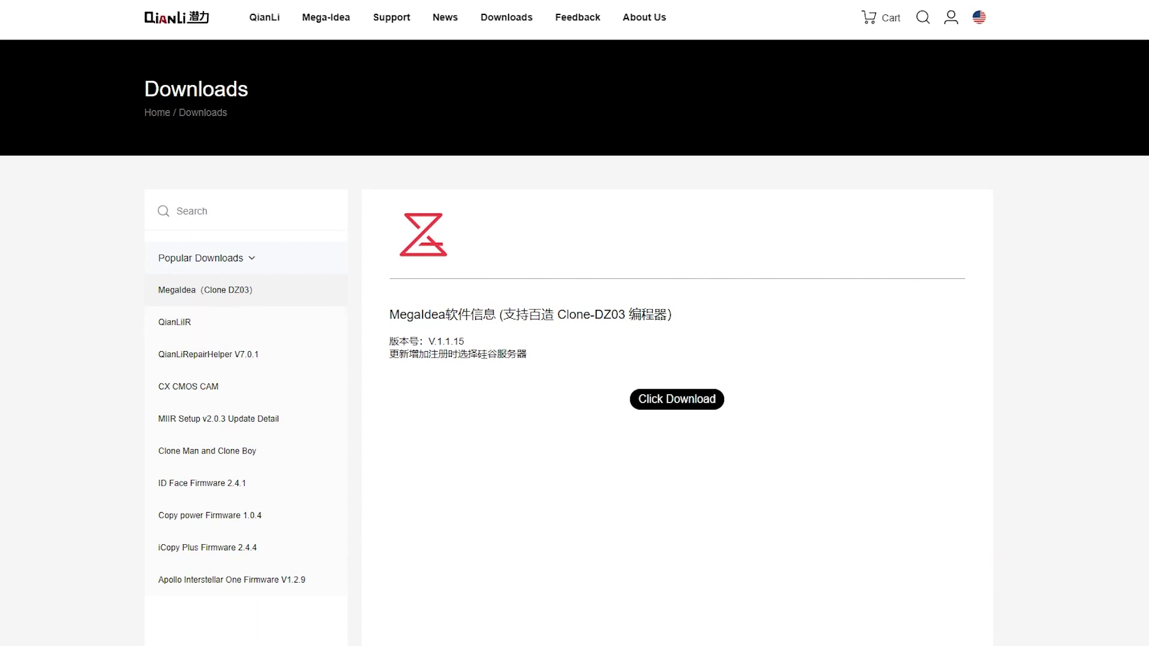
# Download MegaIdea-1.1.15.rar from the QianLi website and open it in WinRAR
pyautogui.click(677, 399)
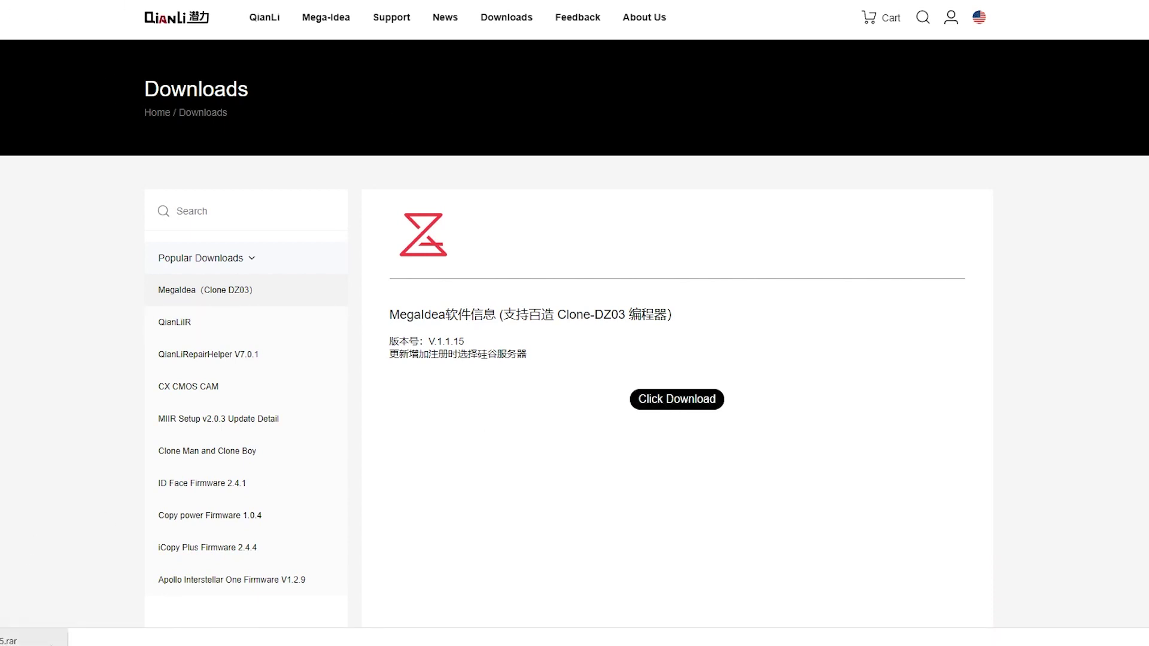
pyautogui.click(34, 638)
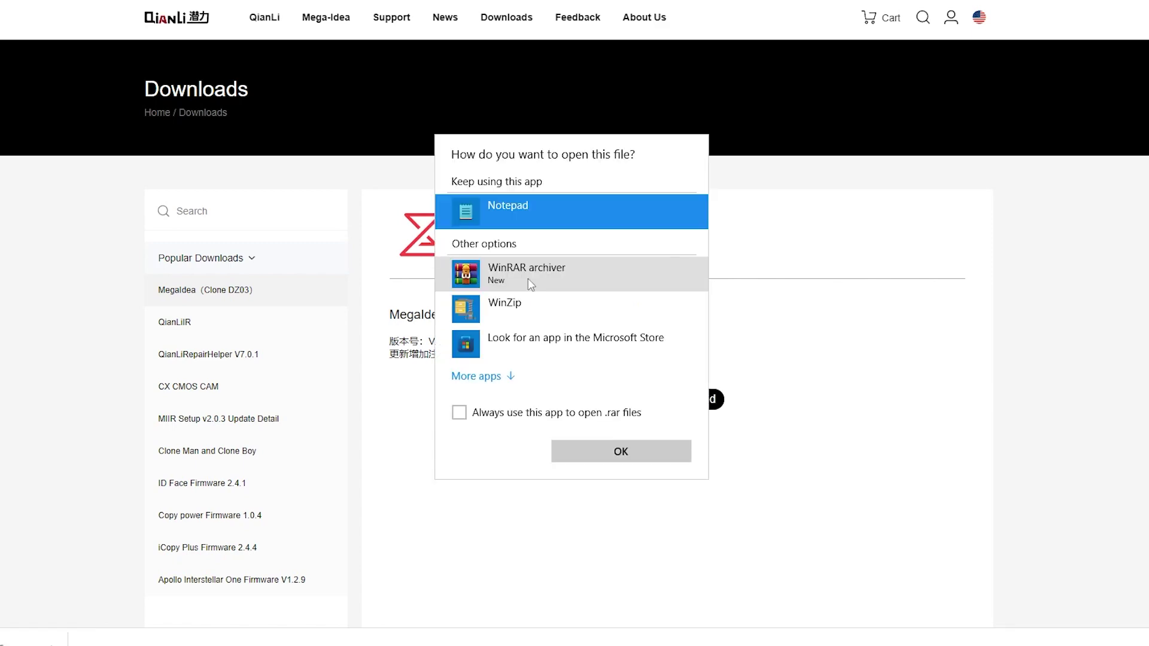
pyautogui.click(528, 278)
pyautogui.click(636, 457)
# Extract the MegaIdea archive and open the extracted MegaIdea-1.1.15 folder
pyautogui.click(133, 155)
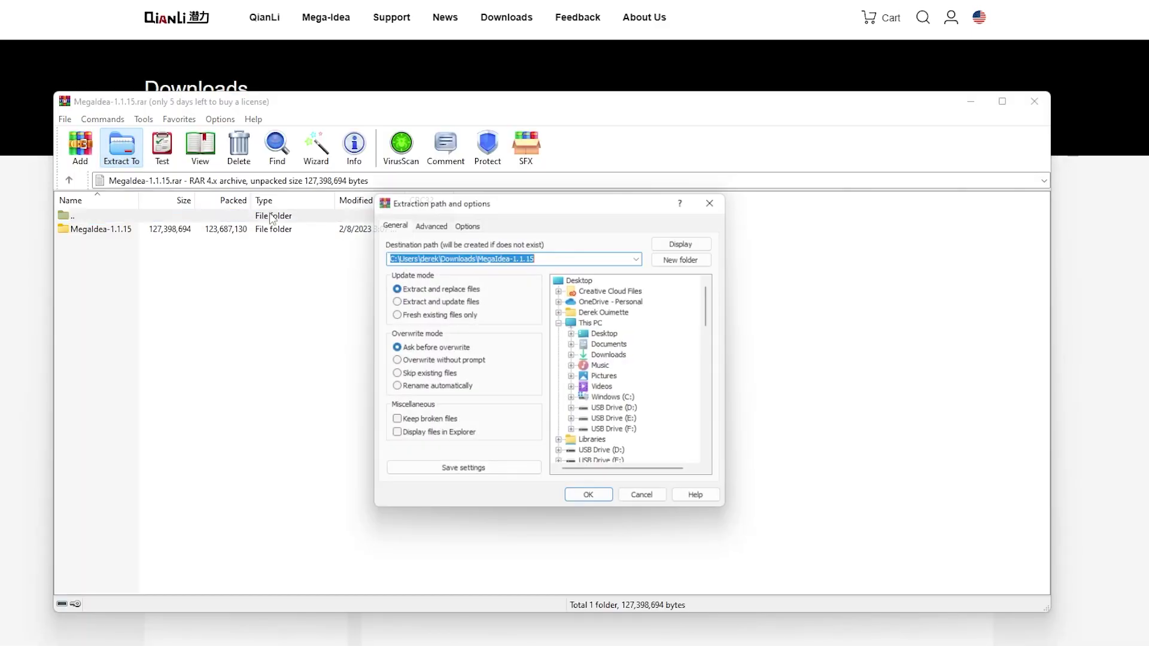
pyautogui.click(591, 495)
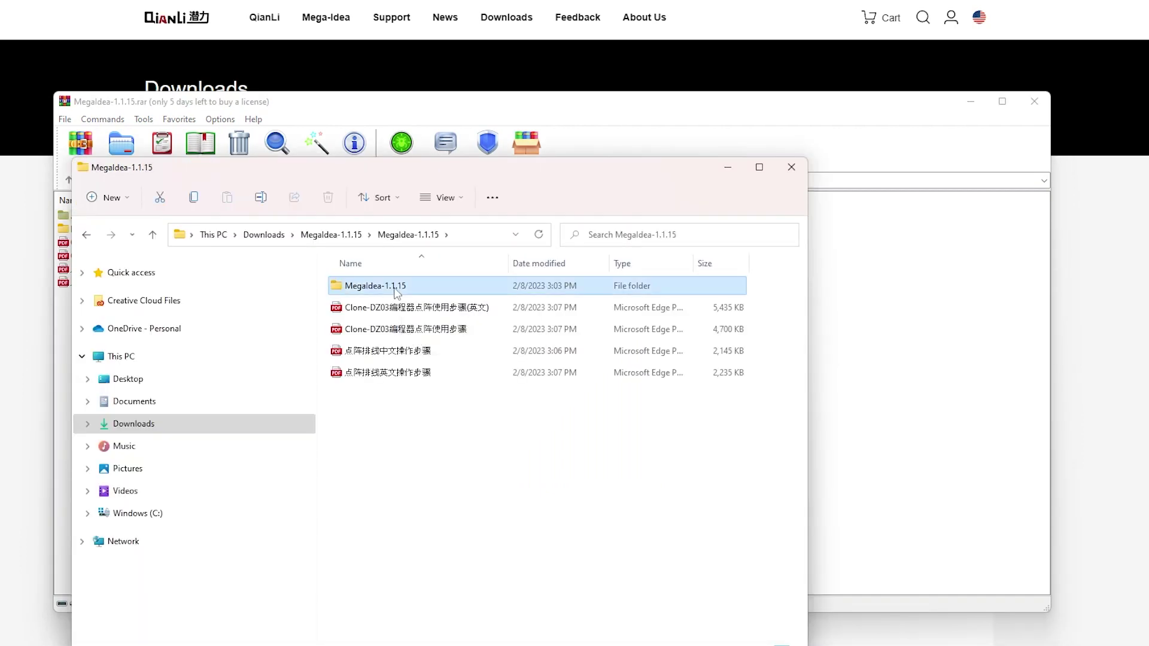
pyautogui.doubleClick(392, 286)
# Install MegaIdea Assistant in English through the setup wizard to completion
pyautogui.doubleClick(395, 291)
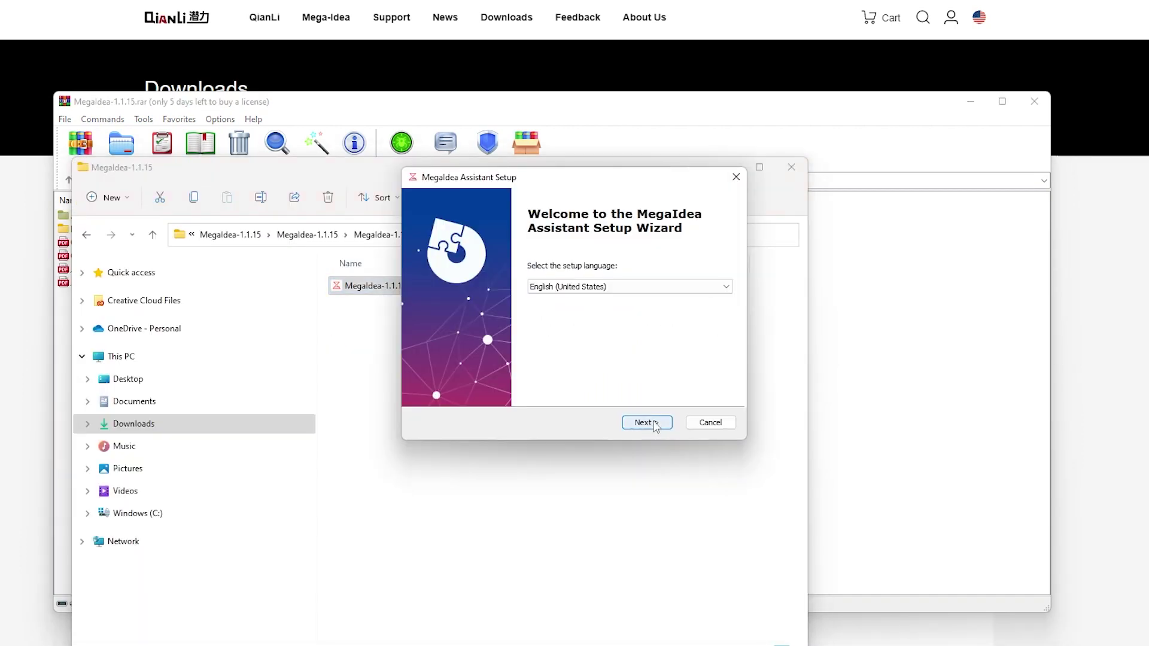
pyautogui.click(652, 423)
pyautogui.click(654, 425)
pyautogui.click(657, 421)
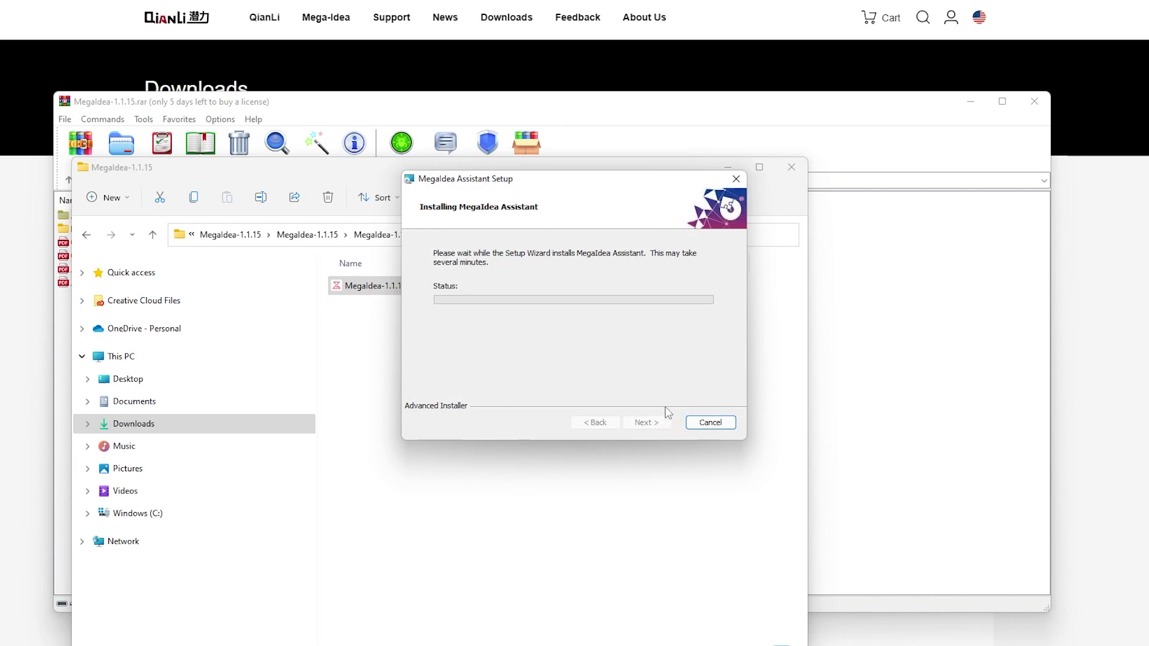
pyautogui.click(647, 422)
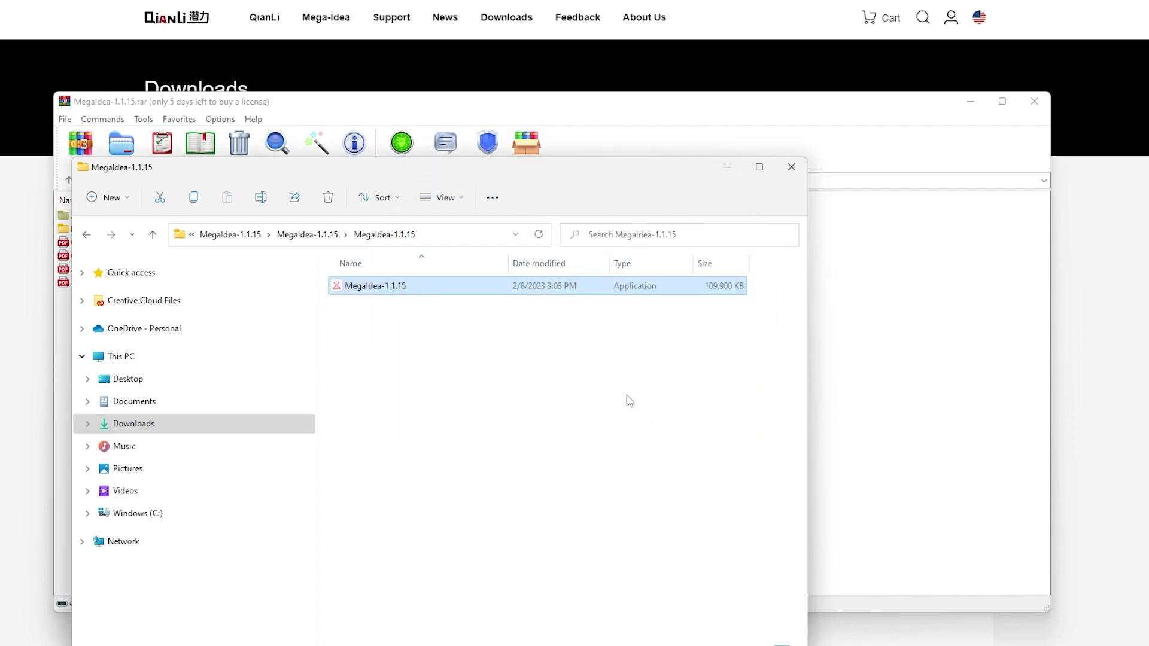
# Cancel the repeated setup run and launch MegaIdea to its login window
pyautogui.doubleClick(459, 286)
pyautogui.click(549, 336)
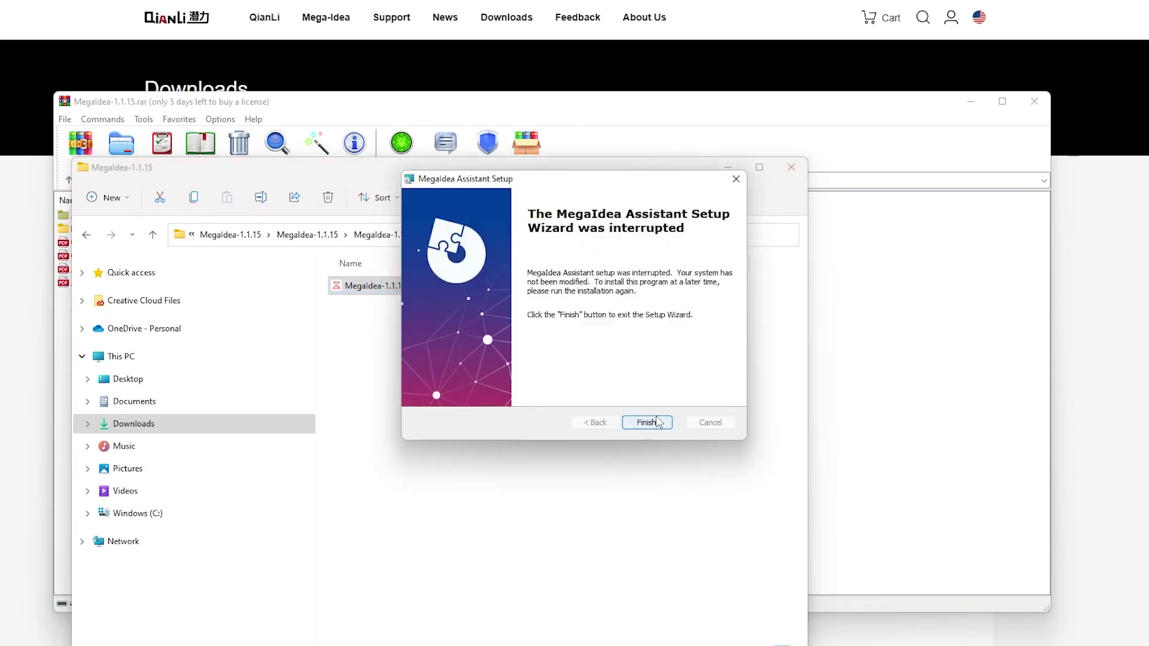
pyautogui.click(646, 421)
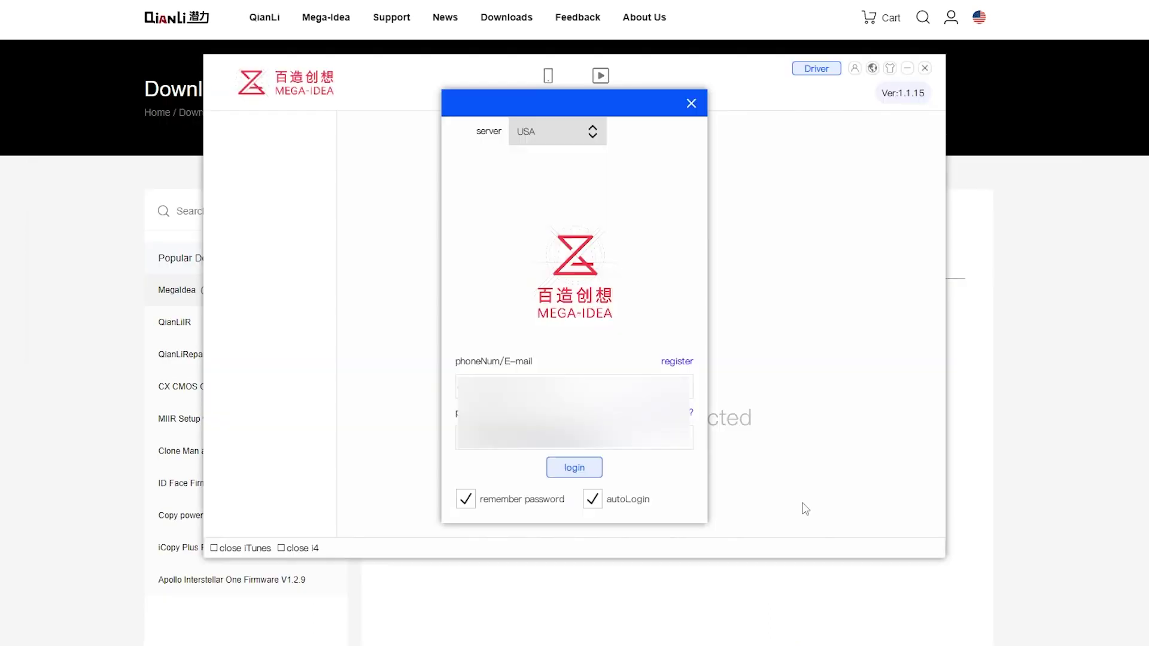
# Start an e-mail account registration, filling in the repeated password and account holder's name
pyautogui.click(669, 363)
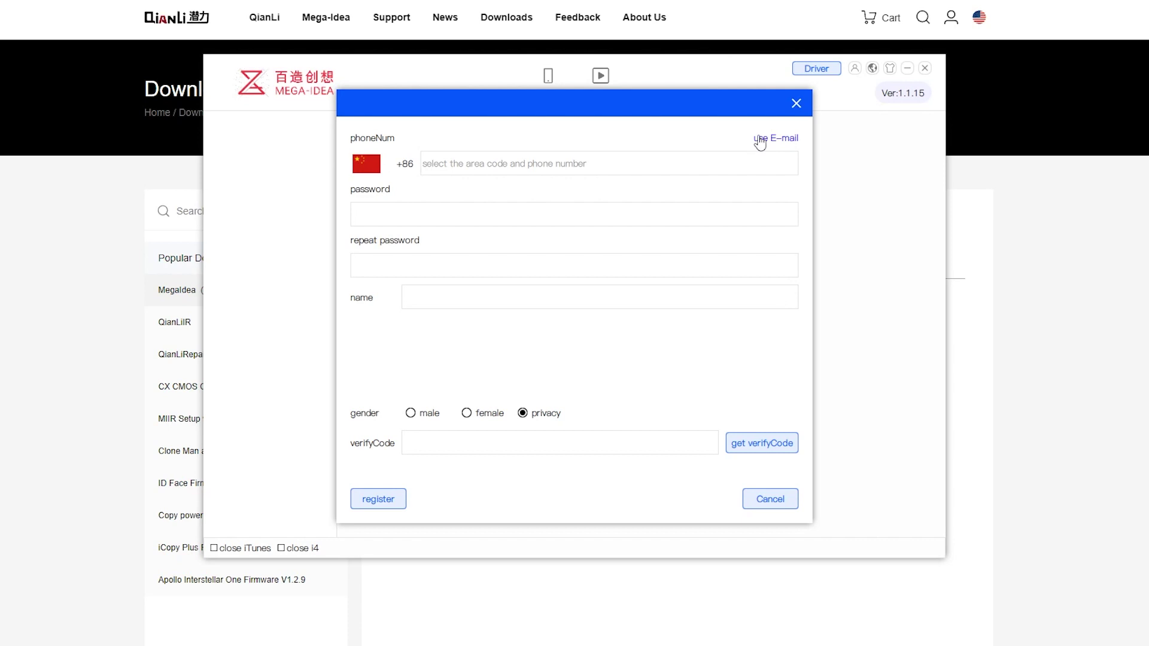
pyautogui.click(761, 139)
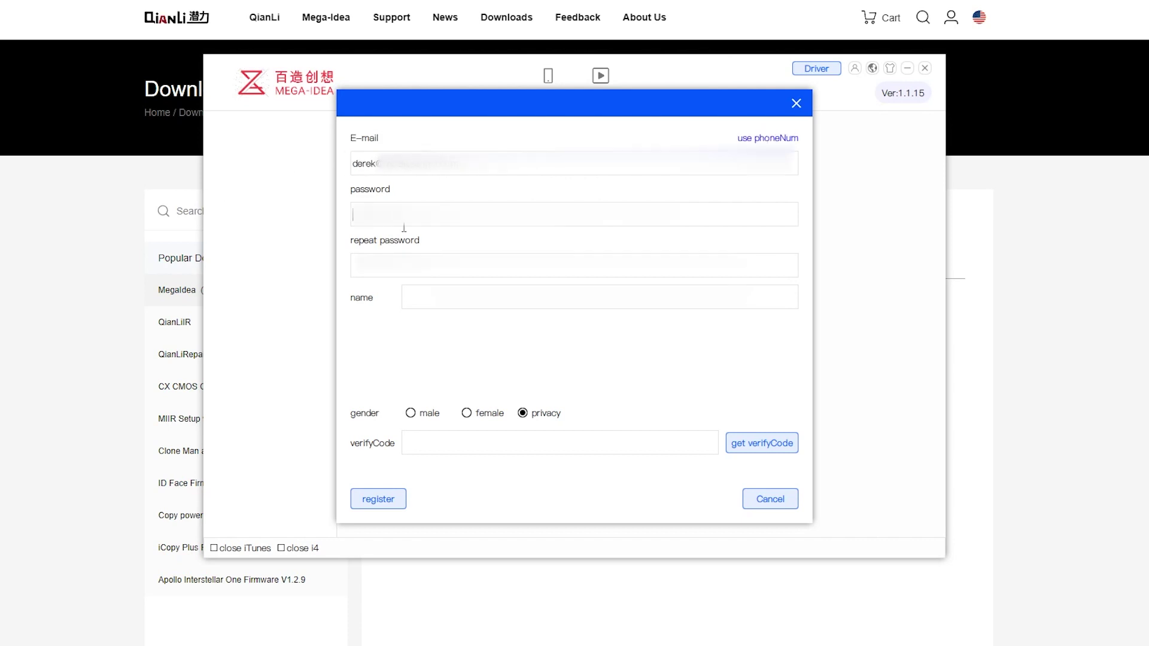
pyautogui.click(397, 274)
pyautogui.write('C')
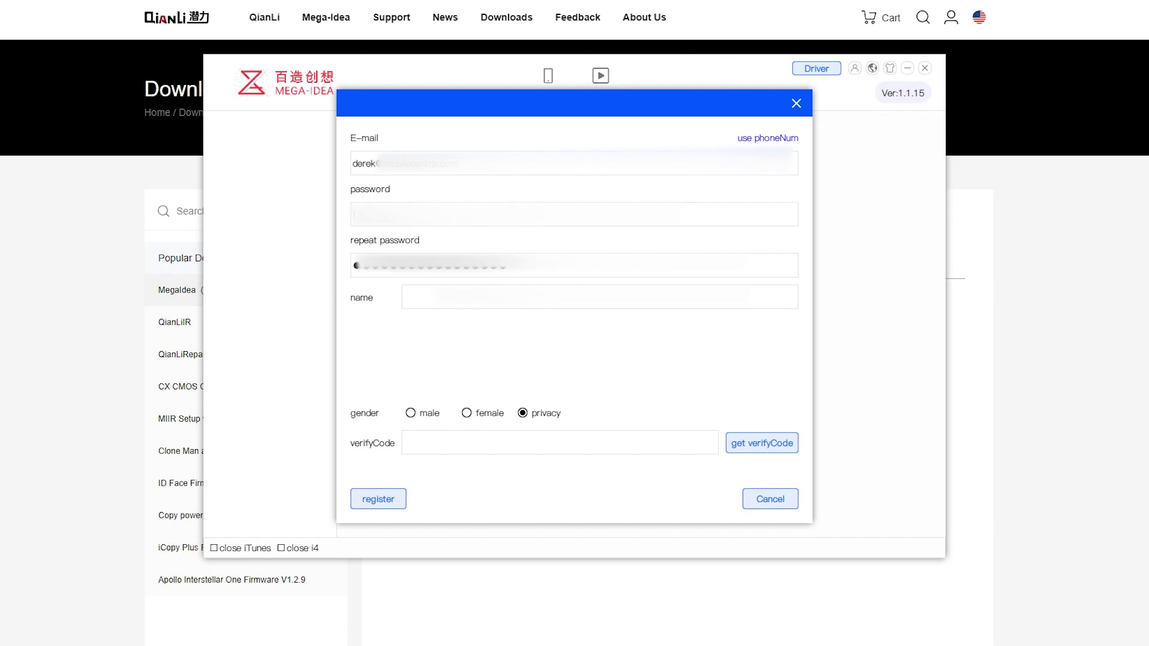
pyautogui.click(511, 298)
pyautogui.write('Derek')
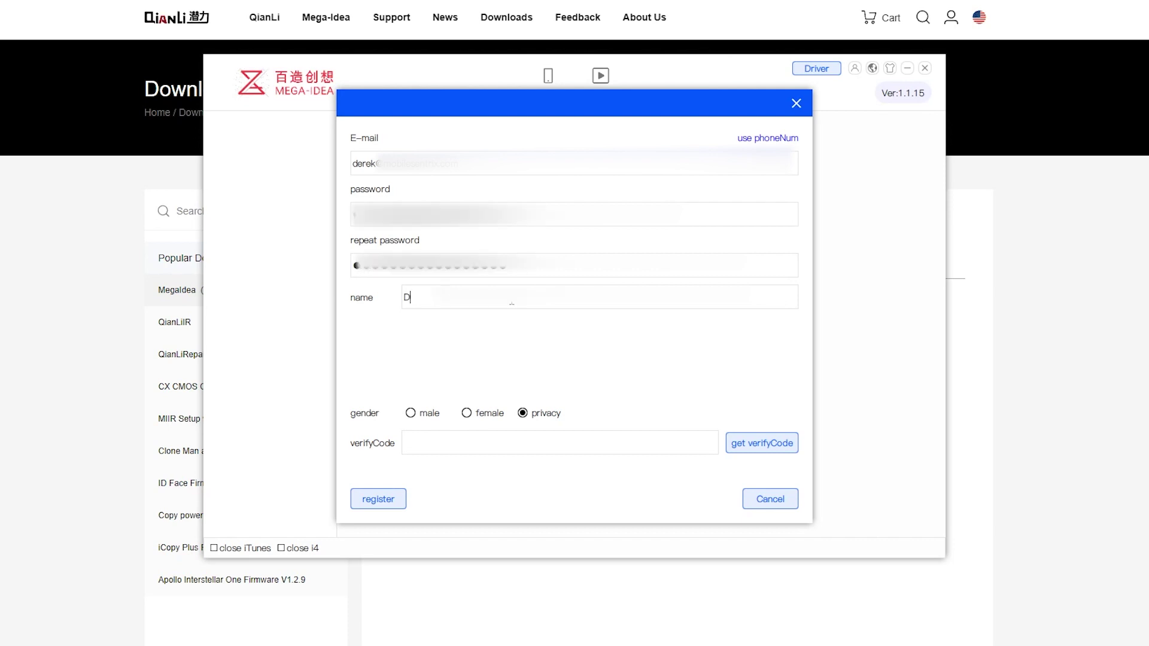
# Request and enter the verification code, then submit the registration and sign in
pyautogui.click(772, 446)
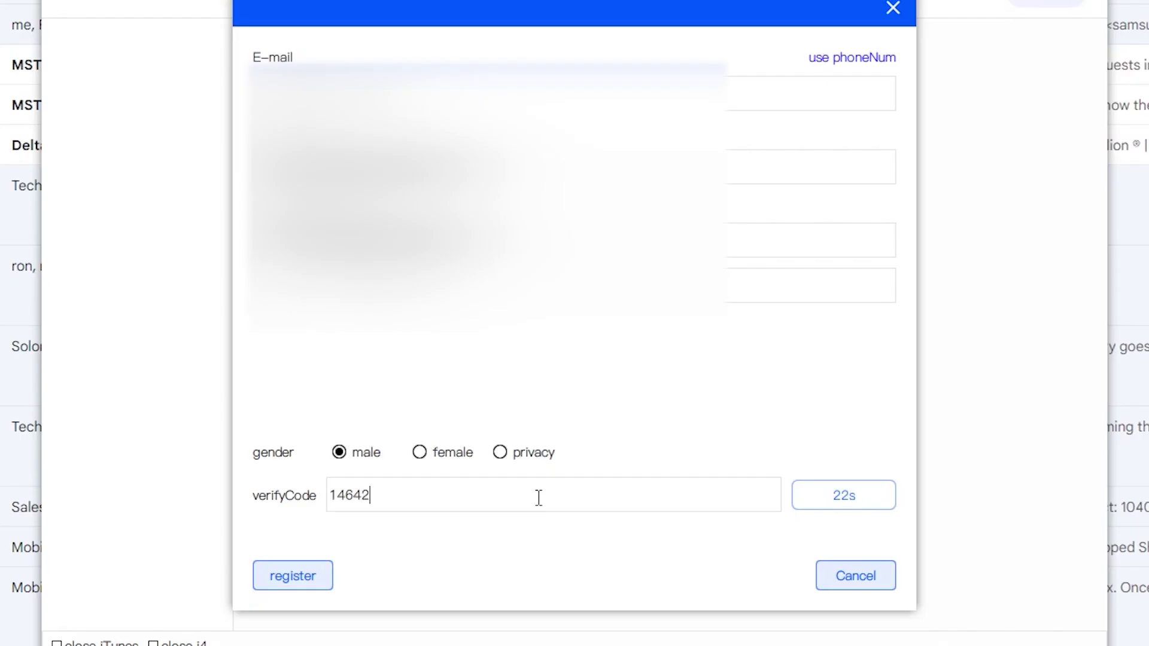
pyautogui.hotkey('ctrl', 'a')
pyautogui.click(323, 572)
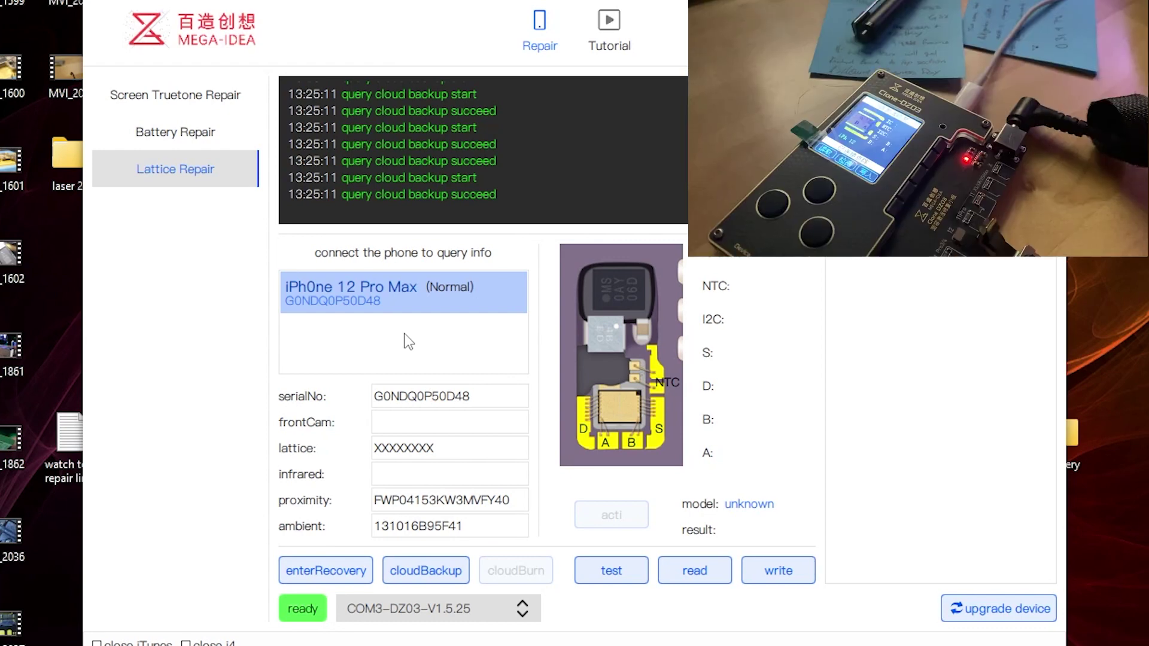
# Test the dot projector chip, read and save its data, then back it up to the cloud
pyautogui.click(616, 581)
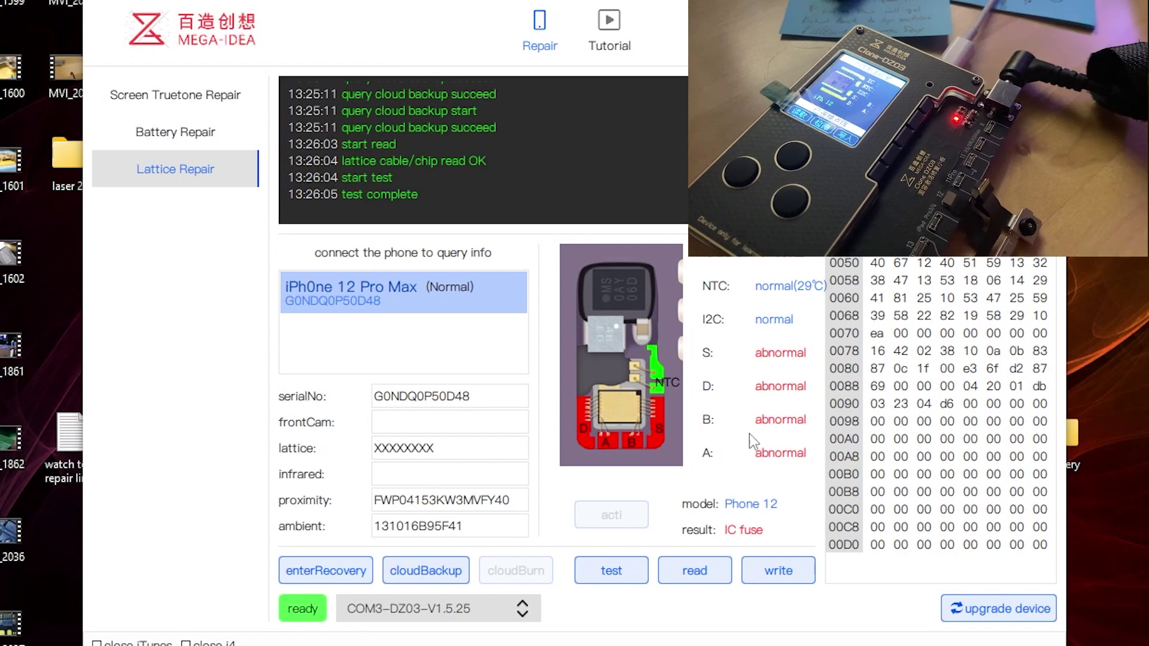
pyautogui.click(709, 570)
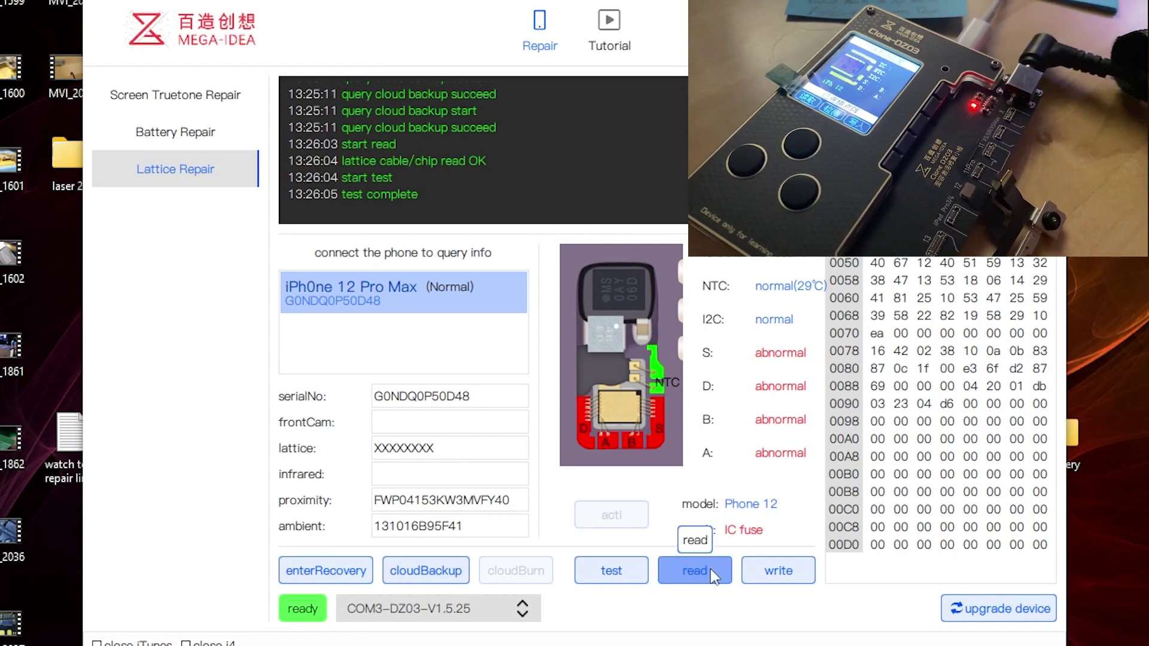
pyautogui.click(818, 454)
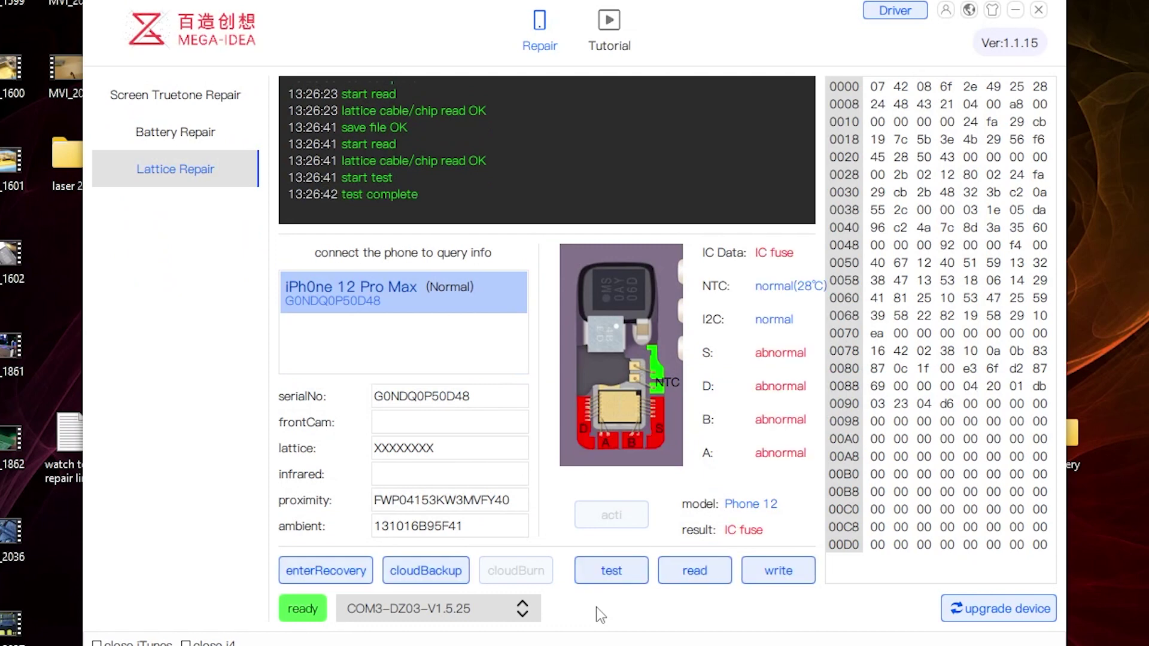
pyautogui.click(414, 576)
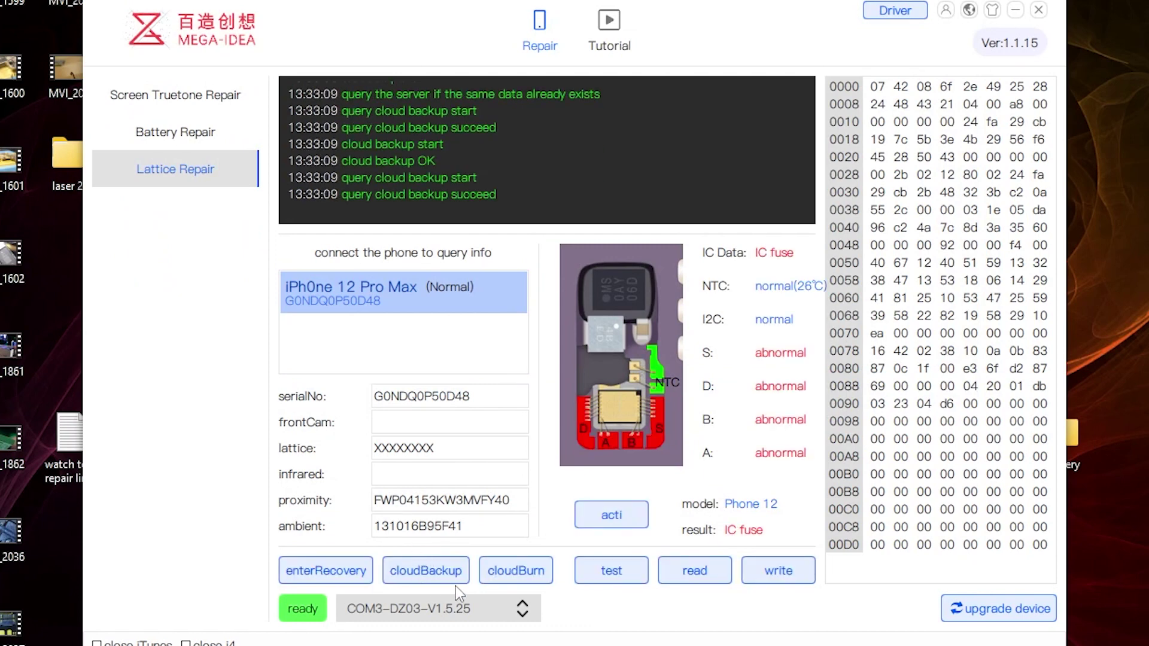
# Activate the dot projector chip, confirming with Yes
pyautogui.click(622, 516)
pyautogui.click(593, 352)
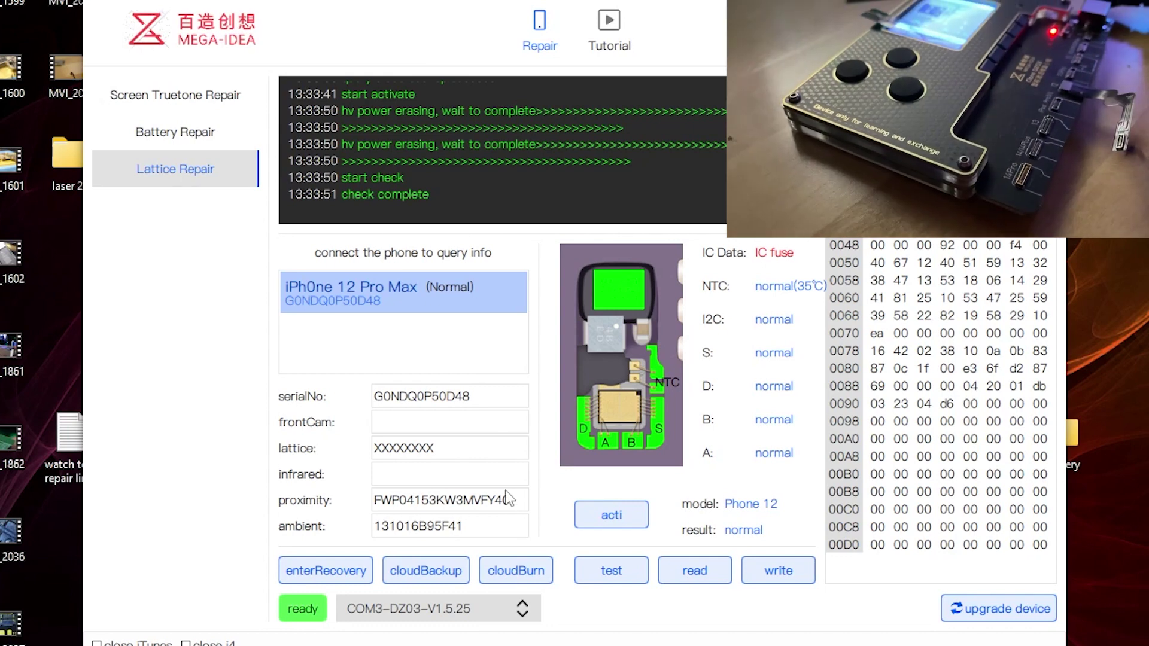
# Burn the faceData.bin cloud backup onto the chip, accepting 9 remaining burns, then retest
pyautogui.click(524, 576)
pyautogui.click(692, 442)
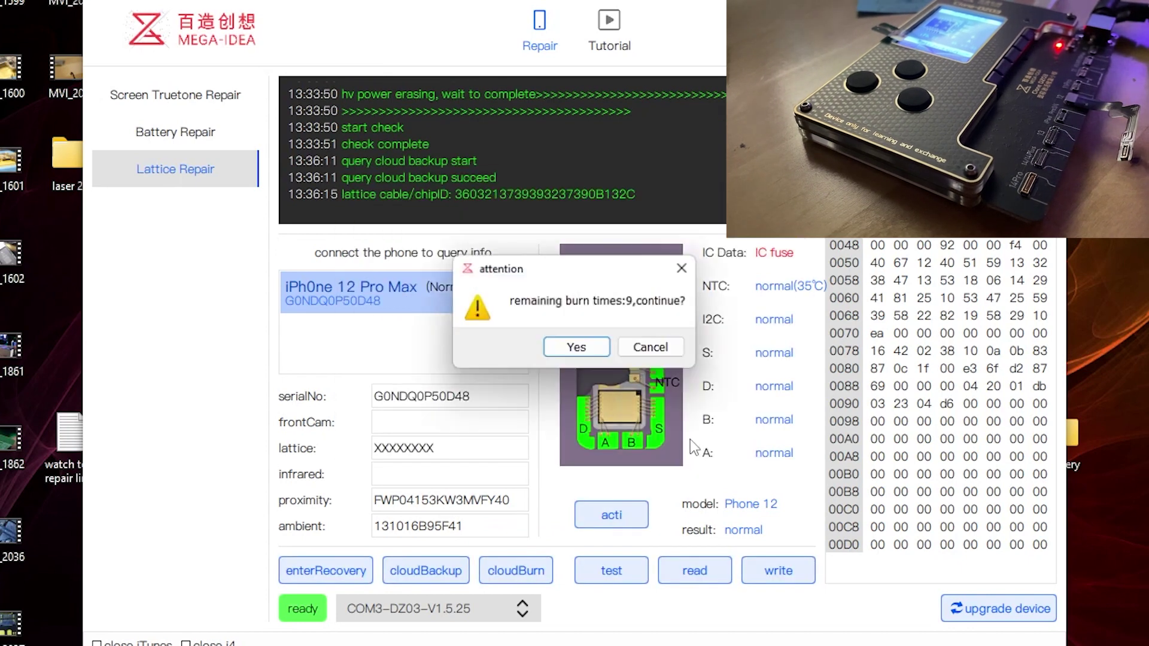
pyautogui.click(596, 348)
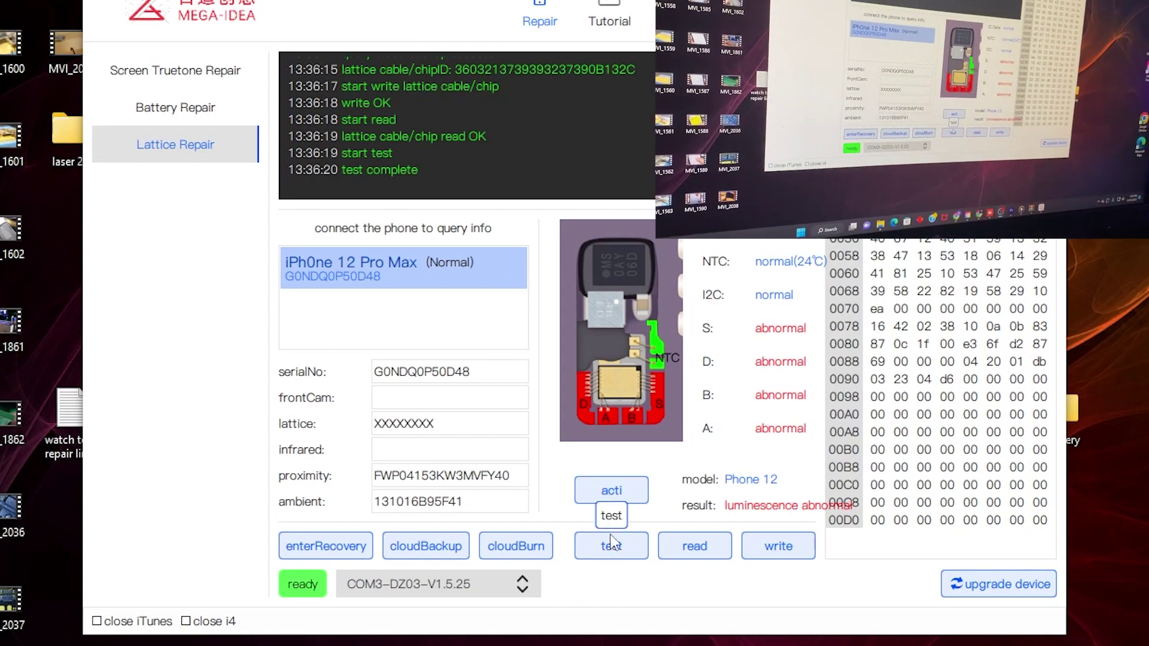
pyautogui.click(617, 552)
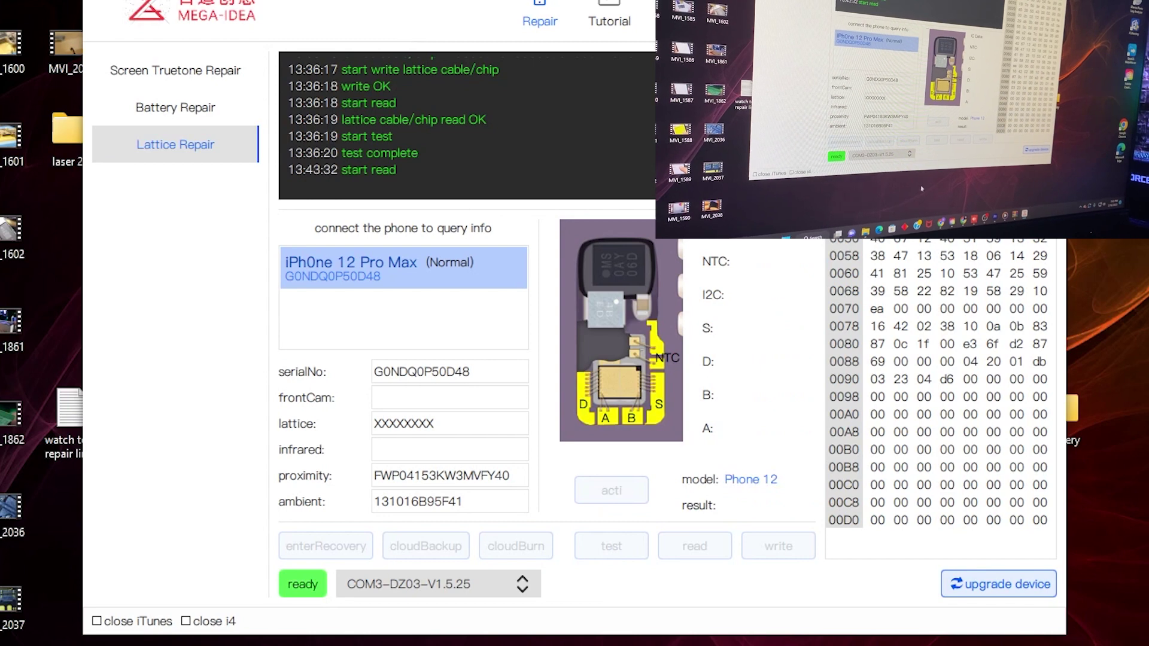